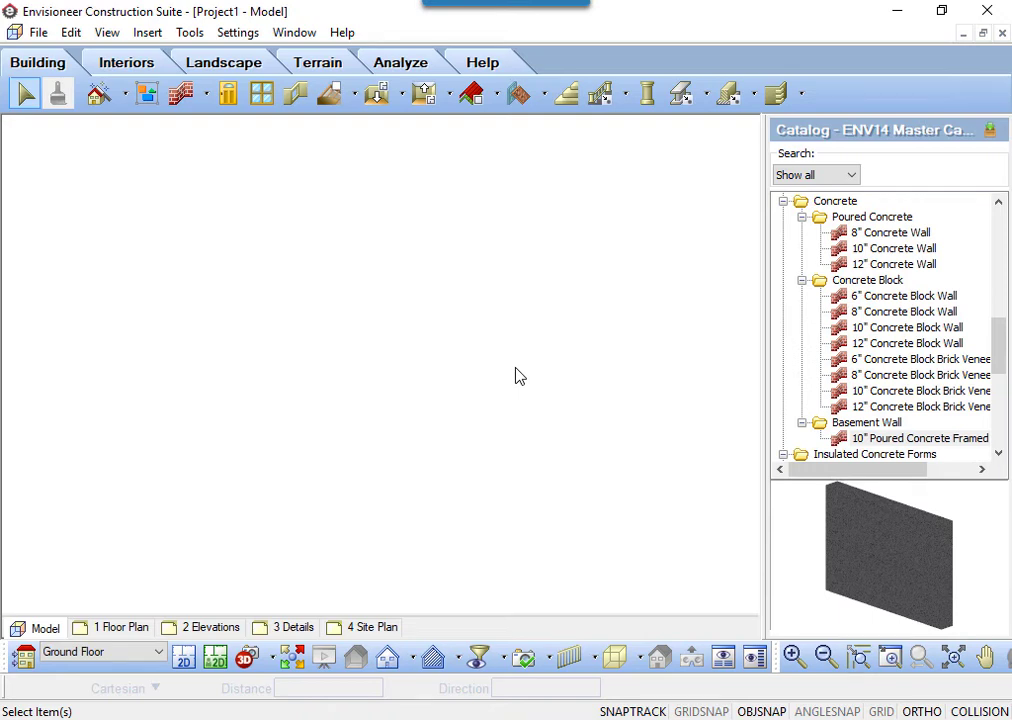
Bring Presentation Plan for Estimates.pdf from the Desktop into the PDF import preview
left_click(40, 32)
mouse_move(206, 309)
left_click(340, 308)
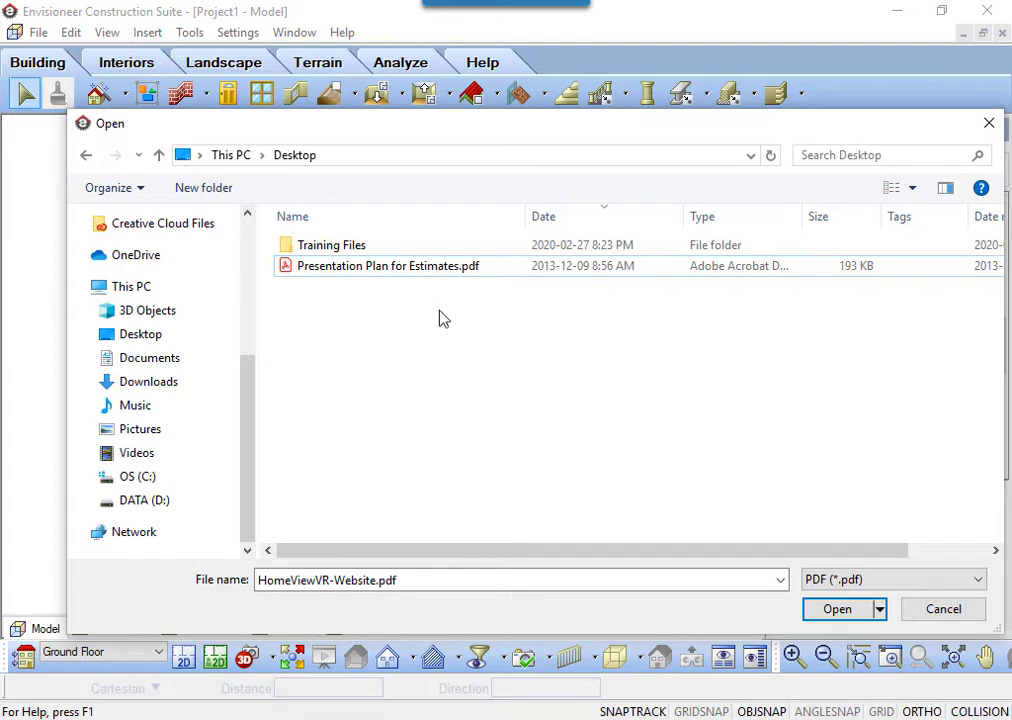
left_click(430, 268)
left_click(834, 615)
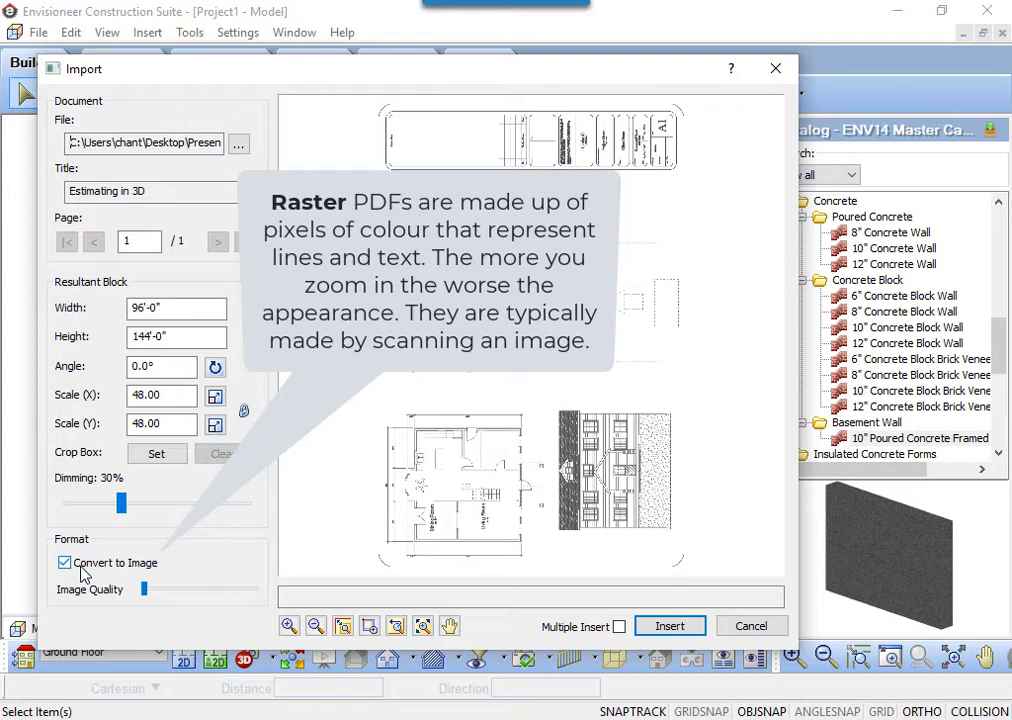
left_click(369, 626)
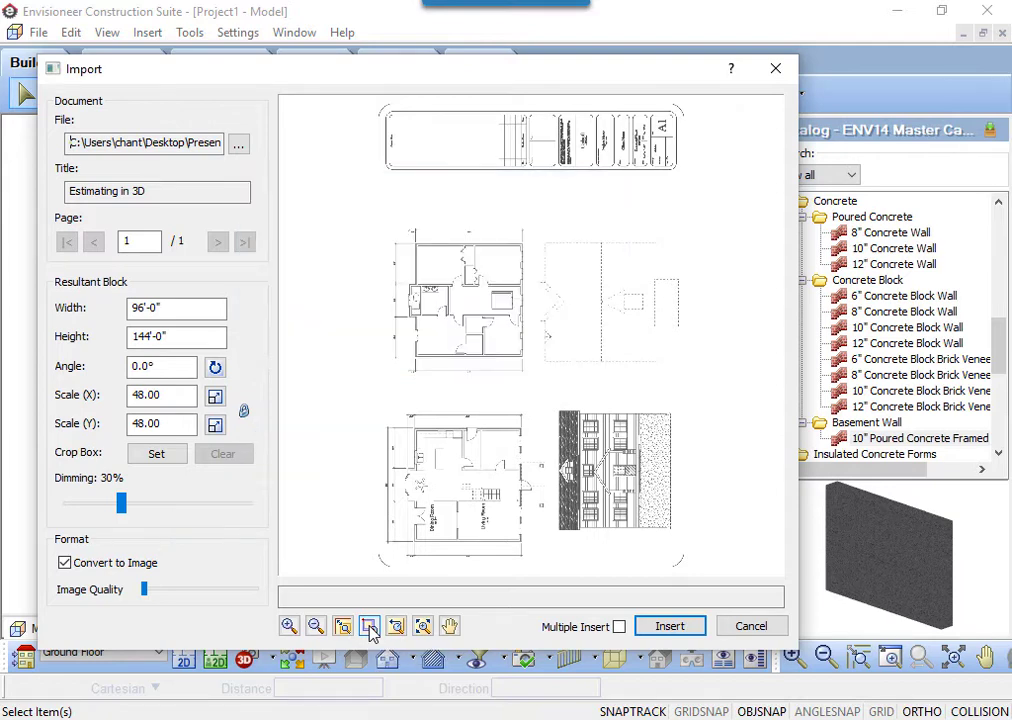
left_click_drag(420, 520, 405, 557)
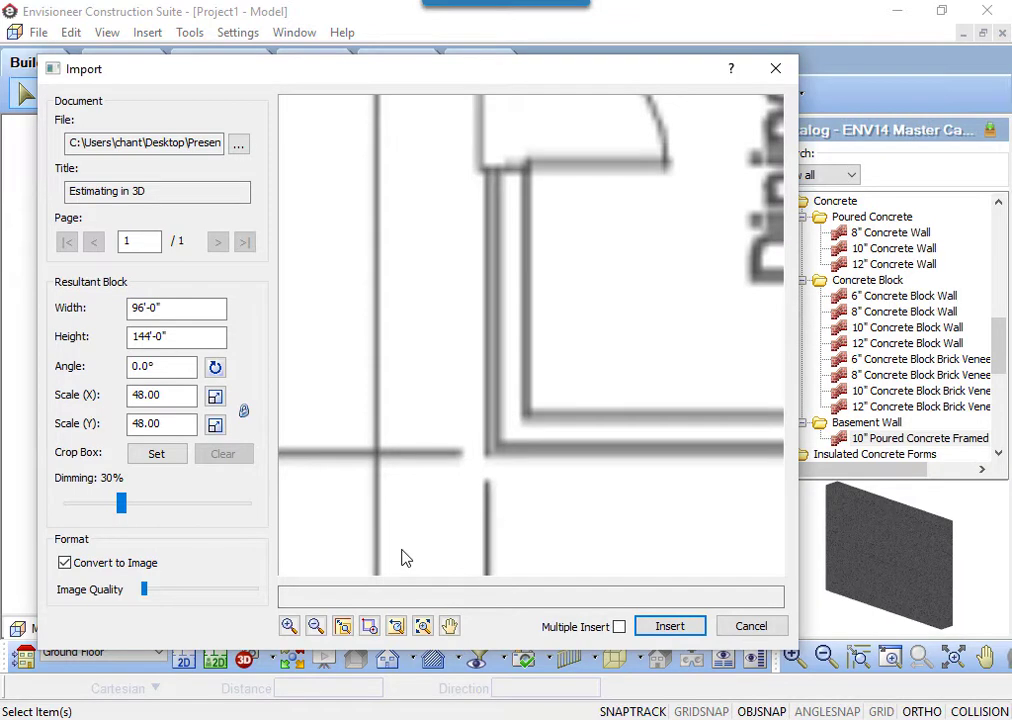
left_click(369, 626)
left_click_drag(542, 413, 455, 513)
left_click(396, 626)
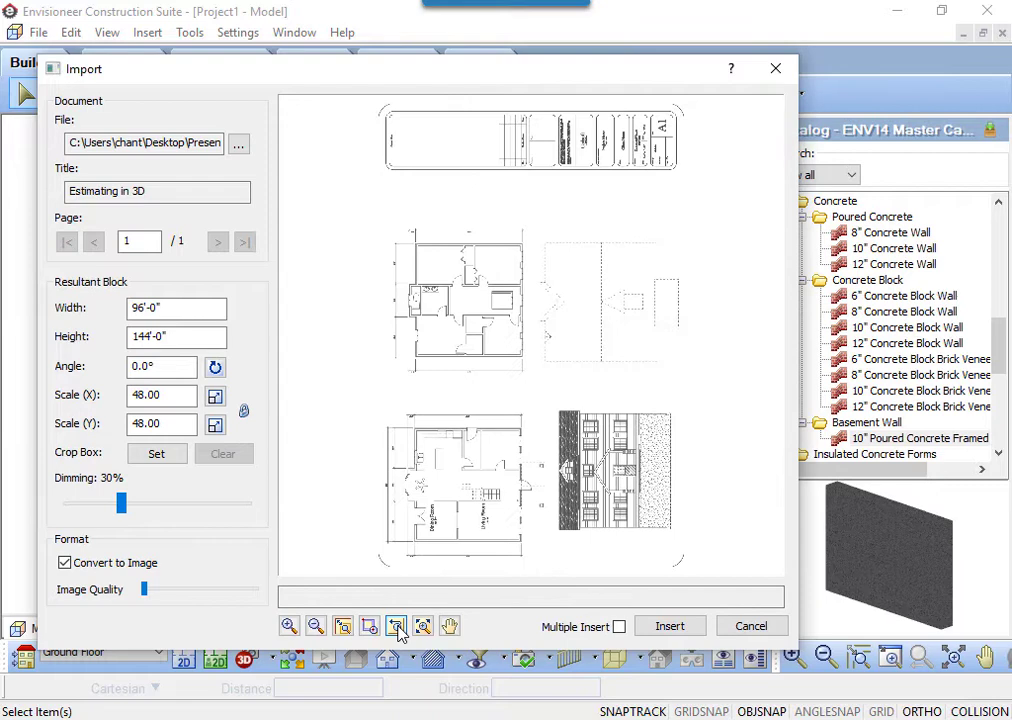
Turn off Convert to Image and check the 96'-0" × 144'-0" linework preview's sharpness up close
left_click(64, 563)
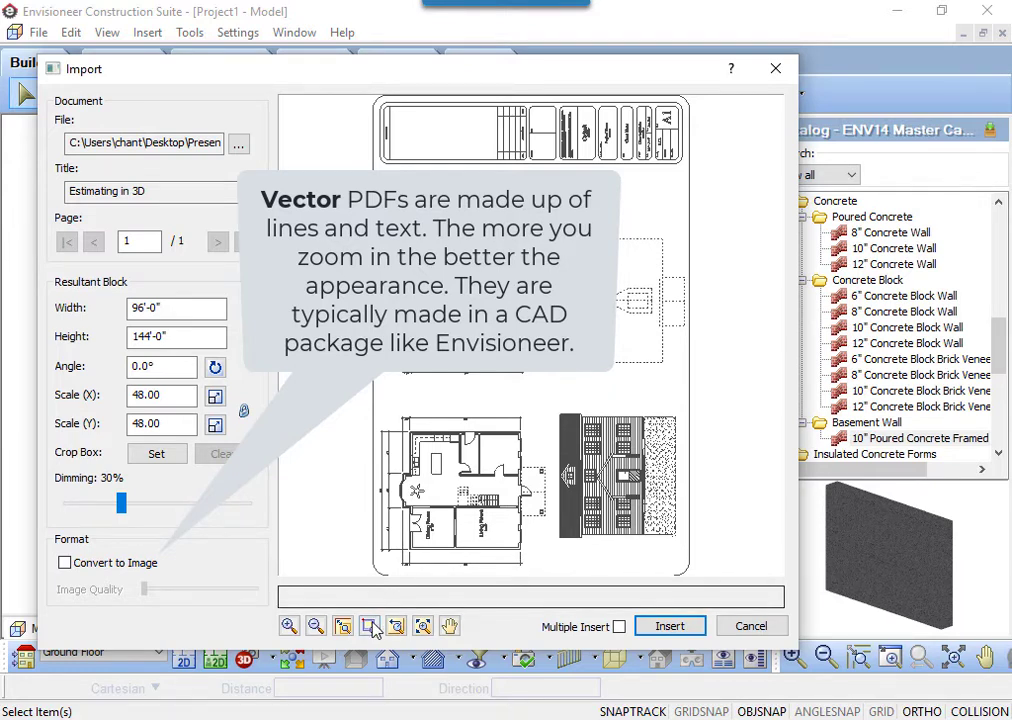
left_click(413, 560)
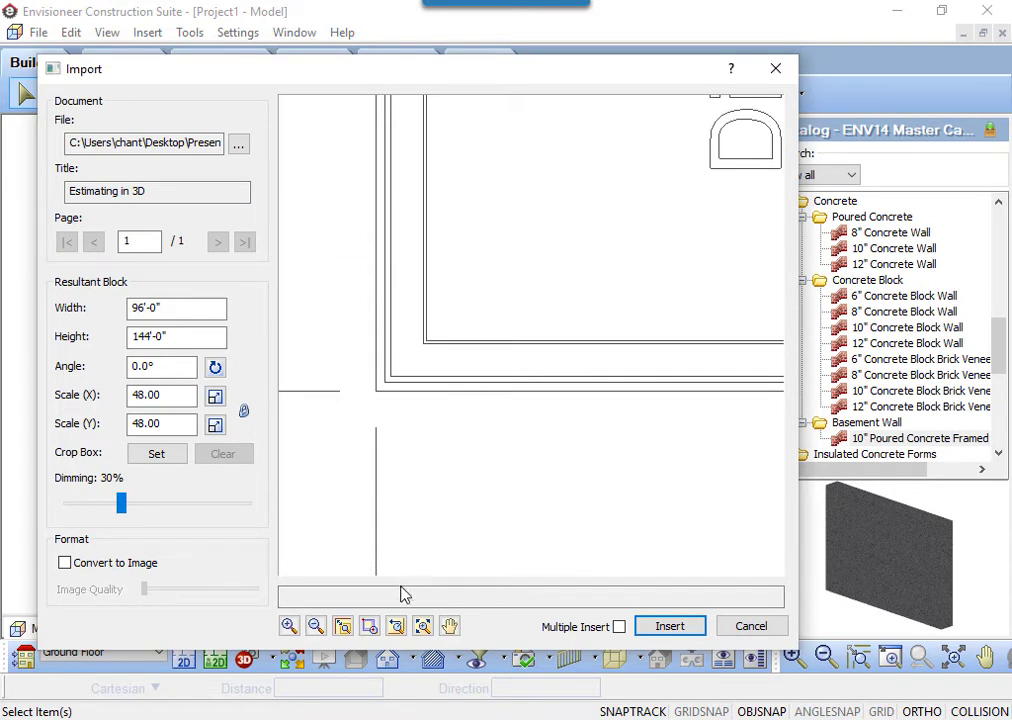
left_click(396, 626)
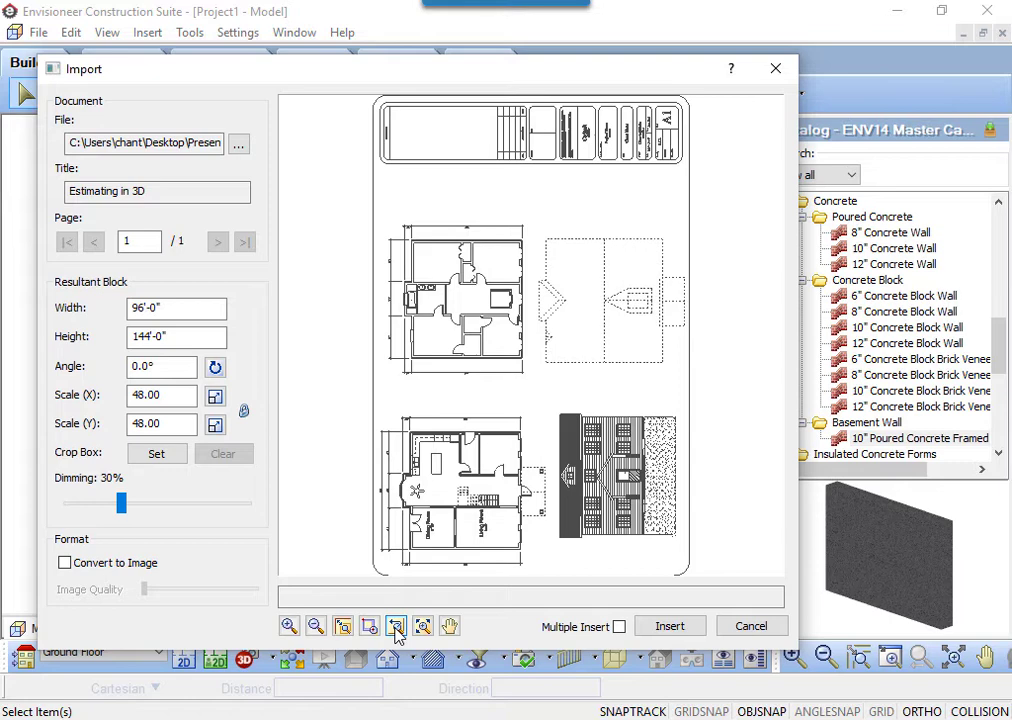
left_click(396, 627)
Rotate the imported sheet to a 270° angle so it previews in landscape
left_click(140, 366)
type("27")
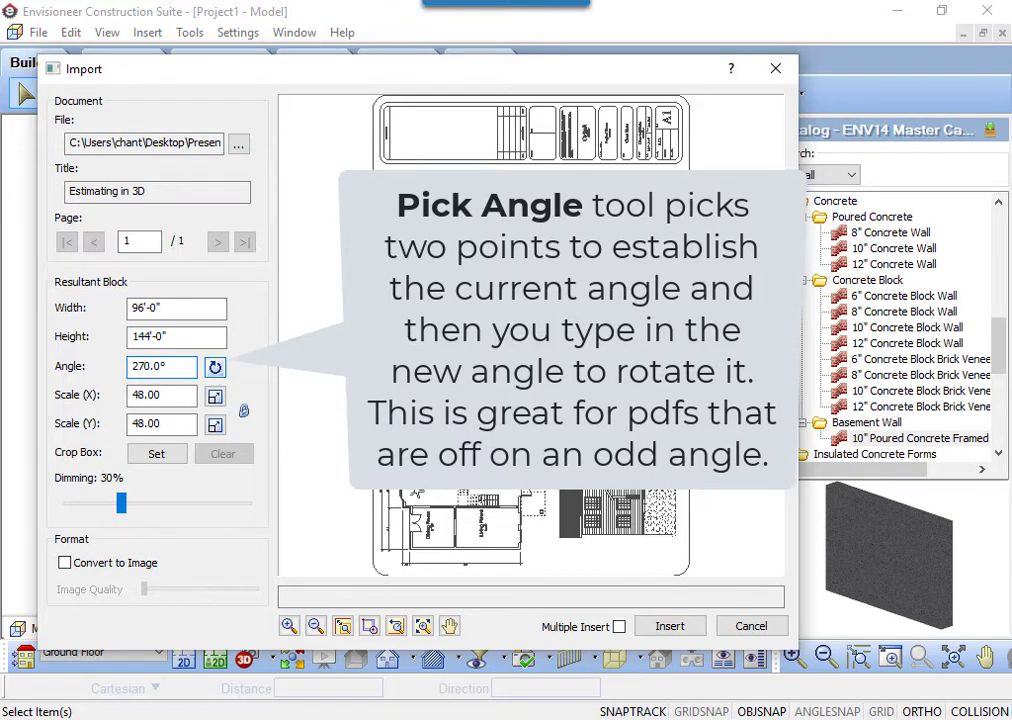
left_click(215, 367)
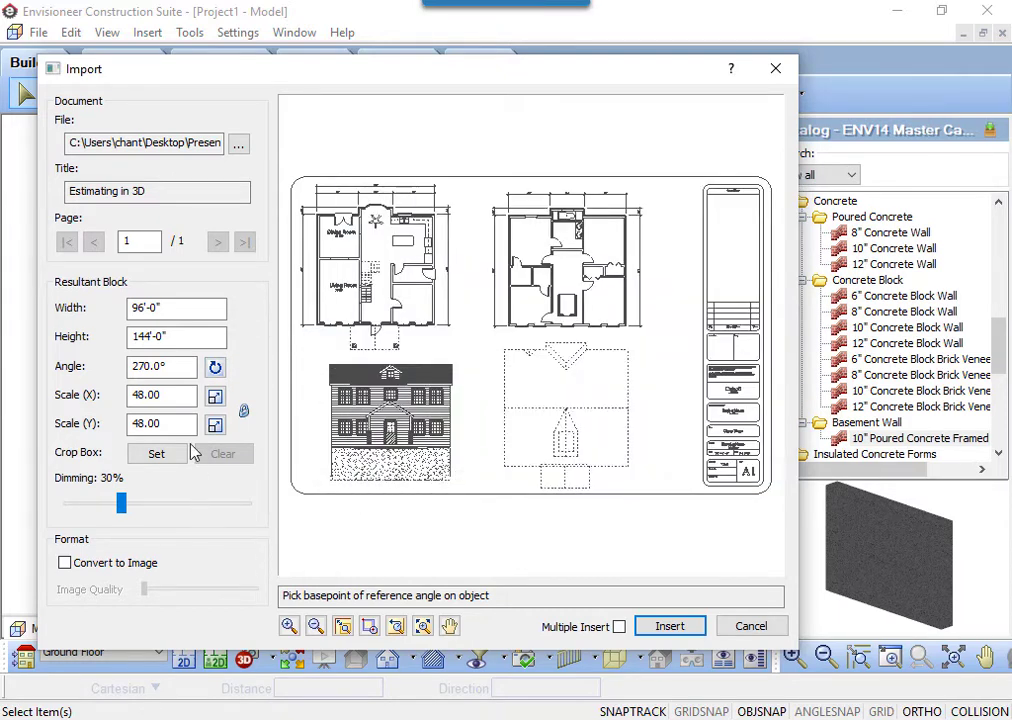
Scale the sheet to 48.00 by setting the bay window's 10'-0" dimension to 10'
left_click(174, 399)
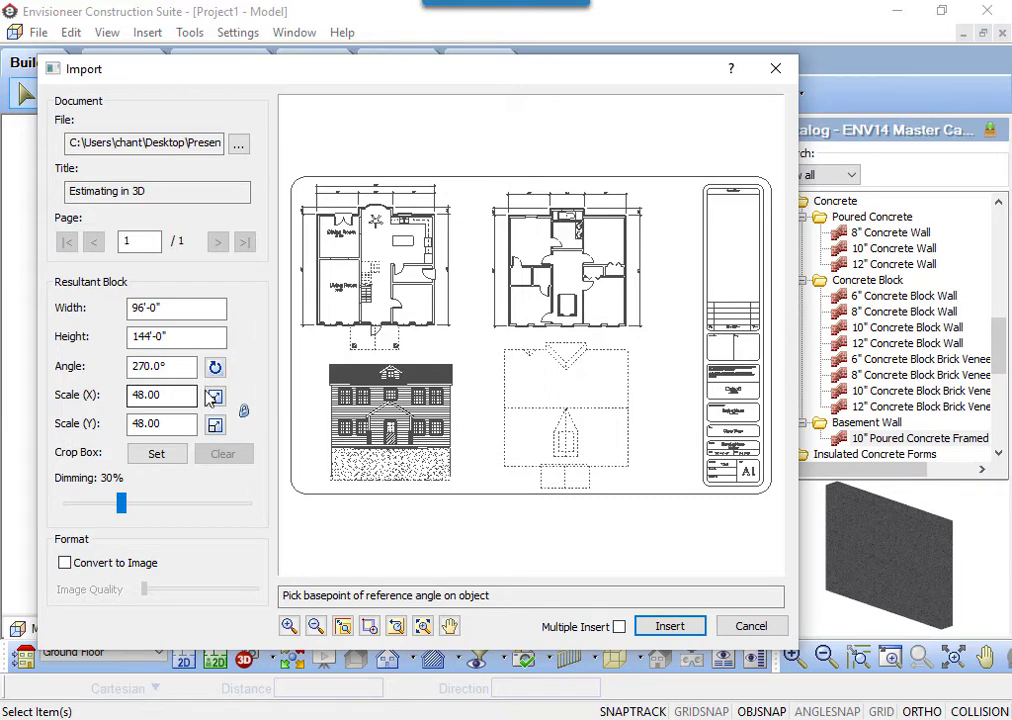
left_click(369, 625)
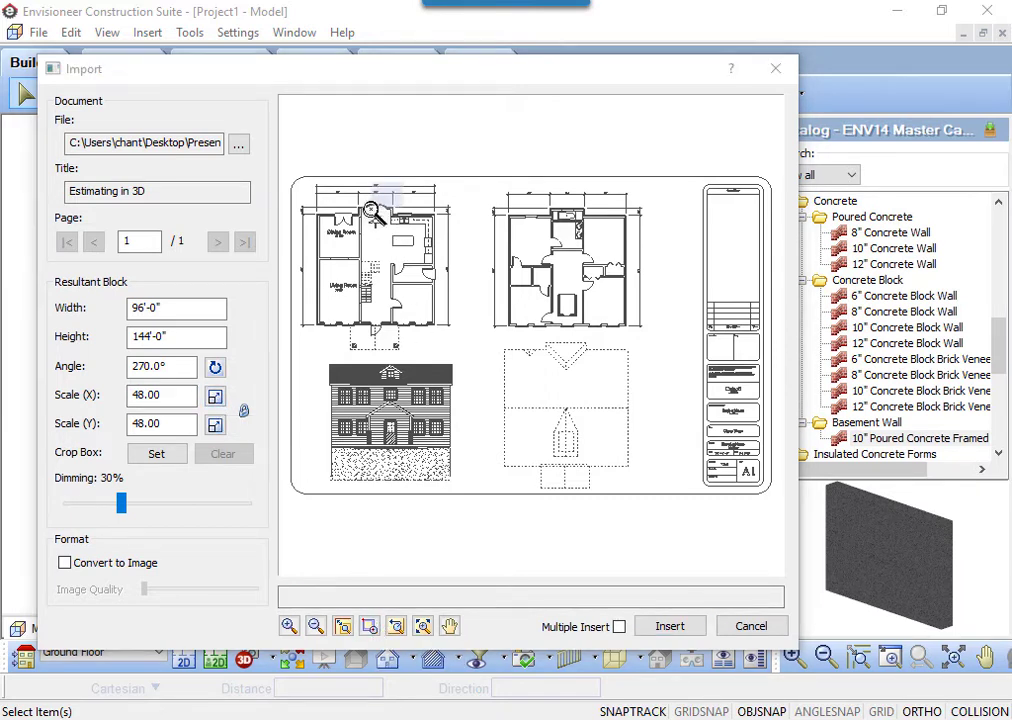
left_click_drag(403, 179, 350, 230)
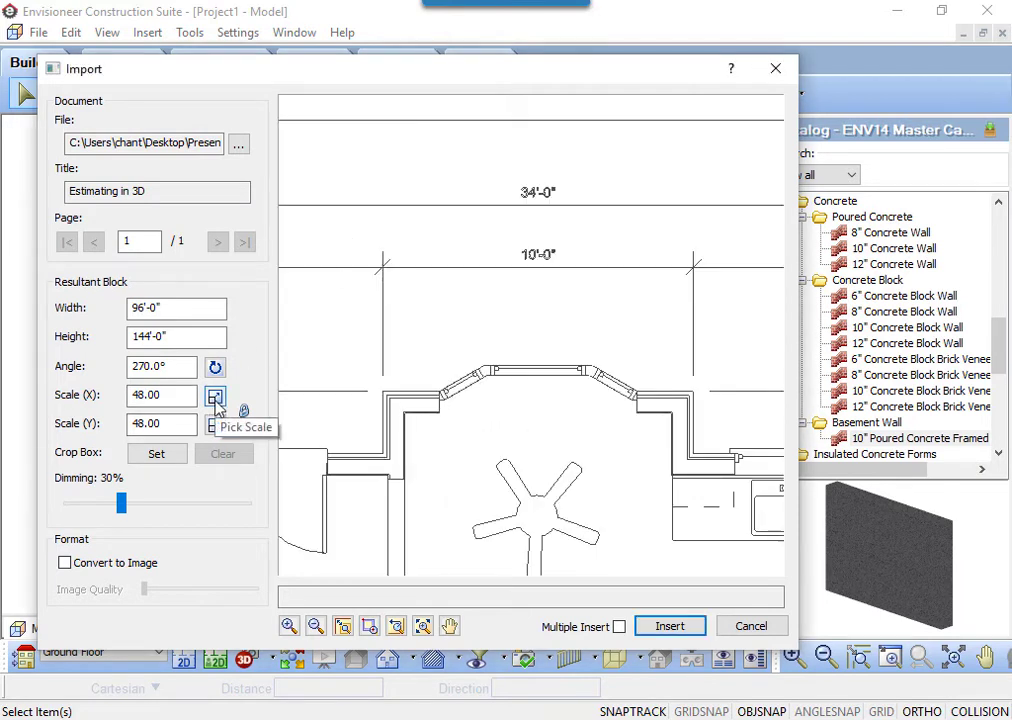
left_click(215, 397)
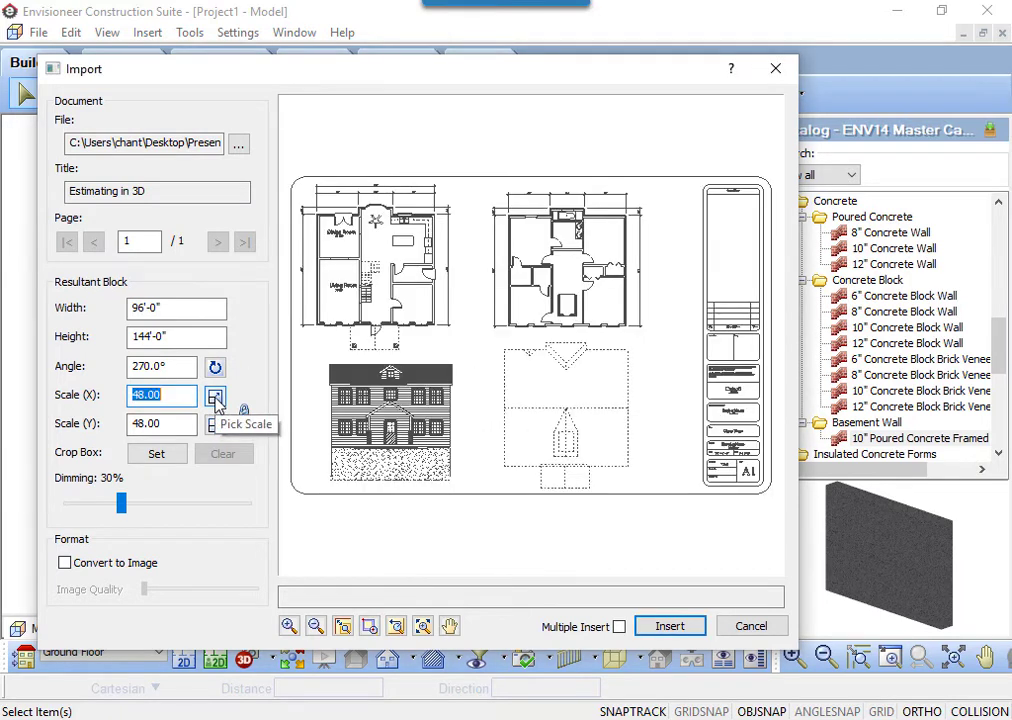
left_click(369, 625)
left_click_drag(418, 180, 332, 242)
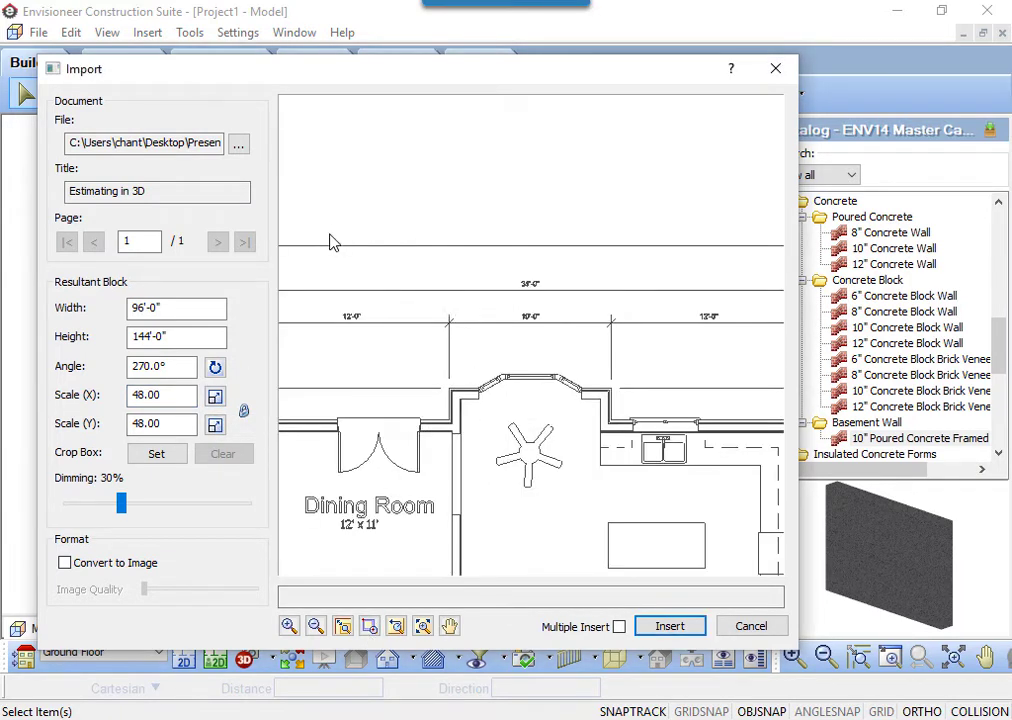
left_click(215, 396)
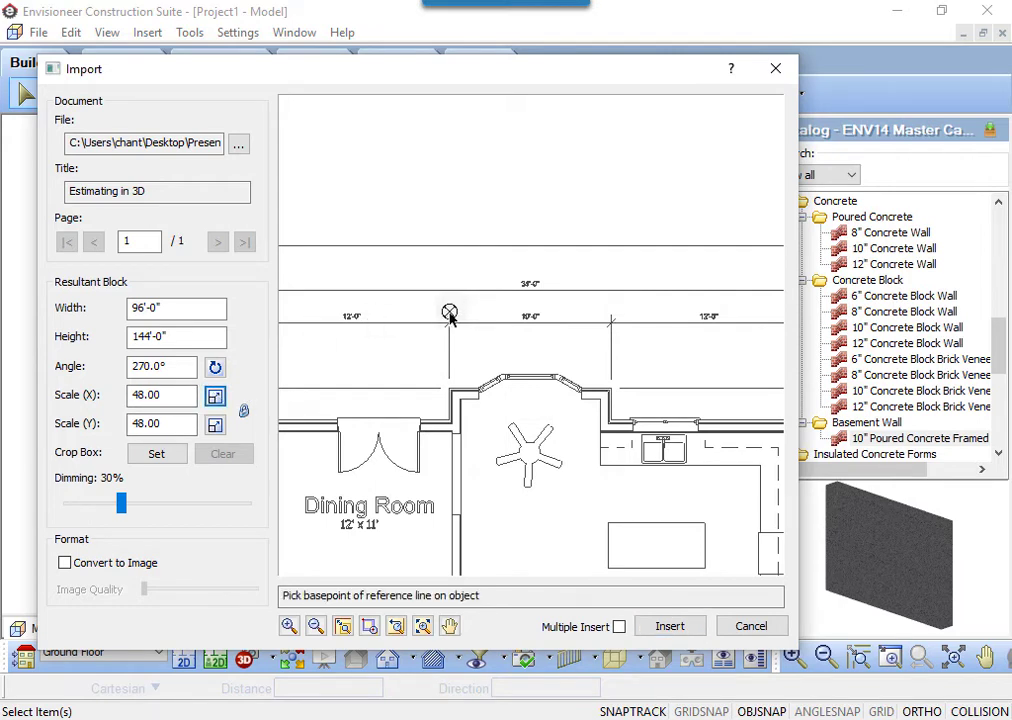
left_click(451, 316)
left_click(615, 313)
type("10'")
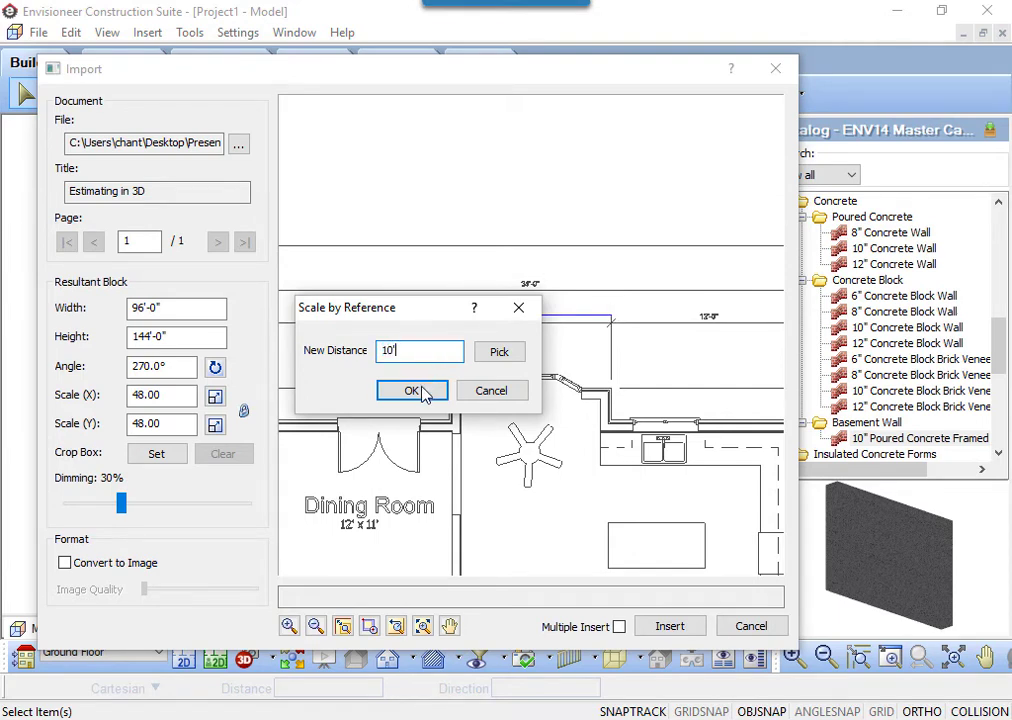
left_click(414, 391)
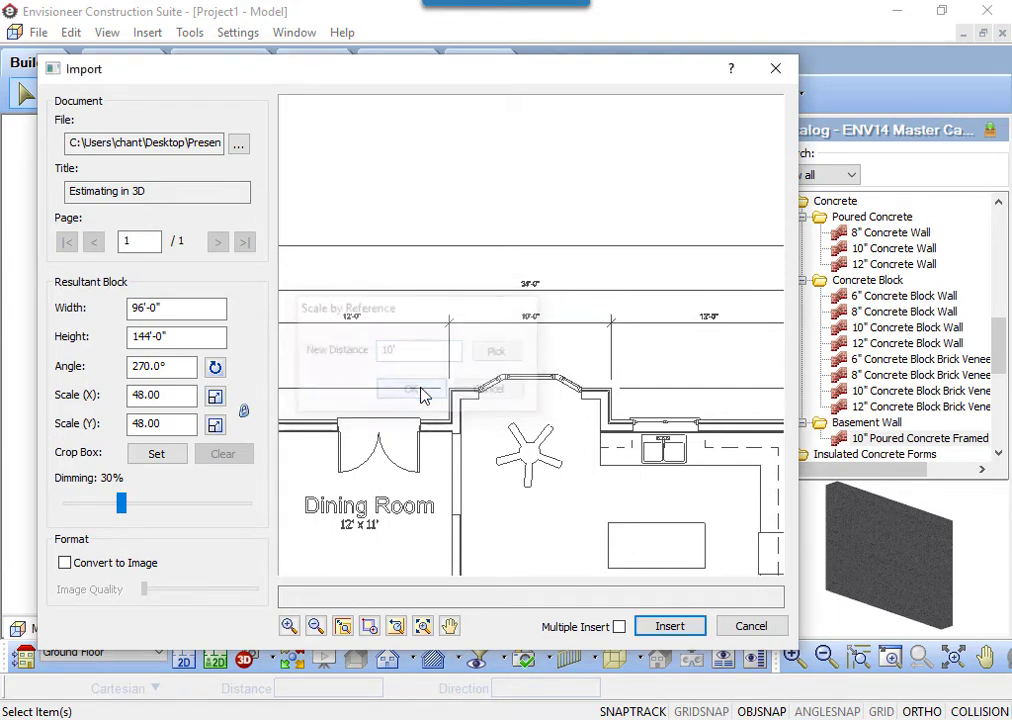
left_click(396, 627)
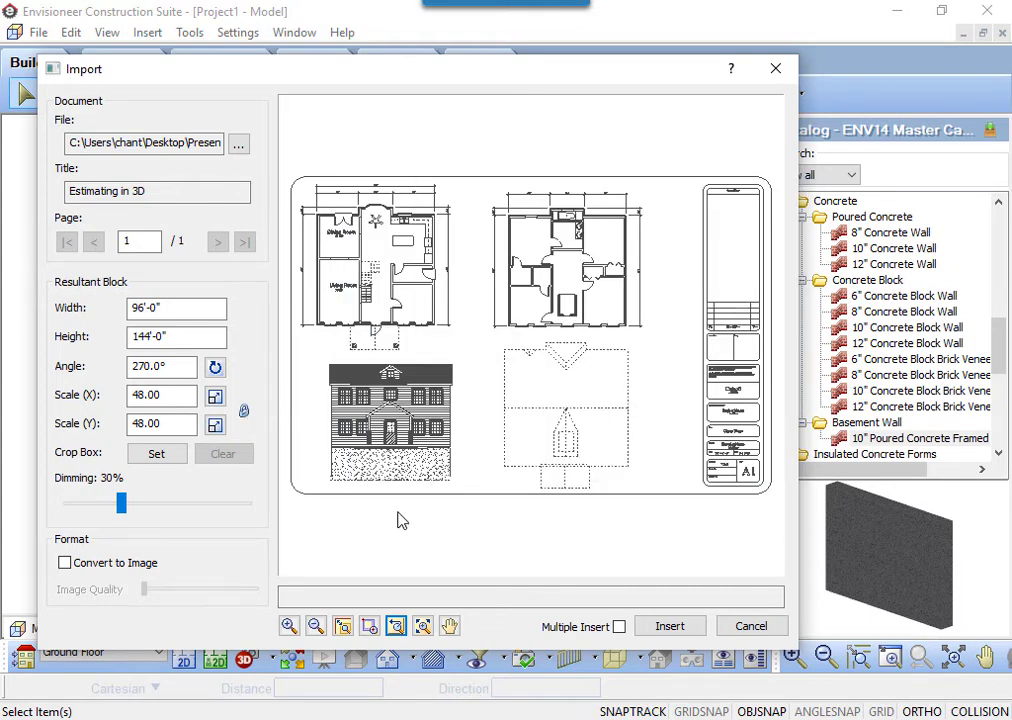
Set a crop box from the plan's top-right to lower-left corner around the upper-left floor plan
left_click(160, 458)
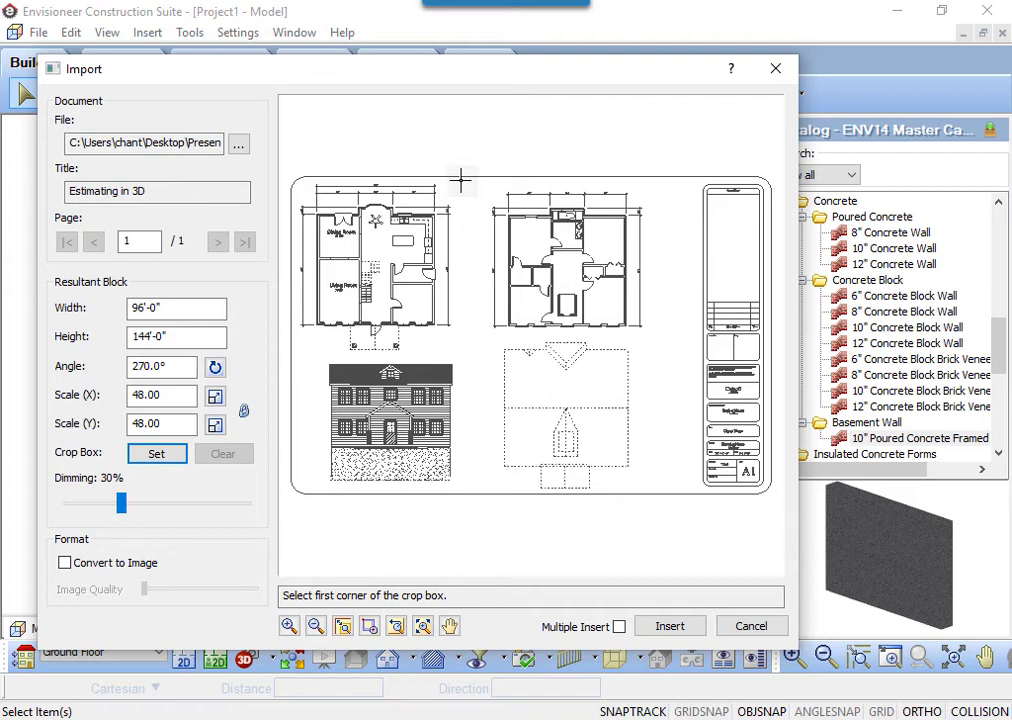
left_click(461, 181)
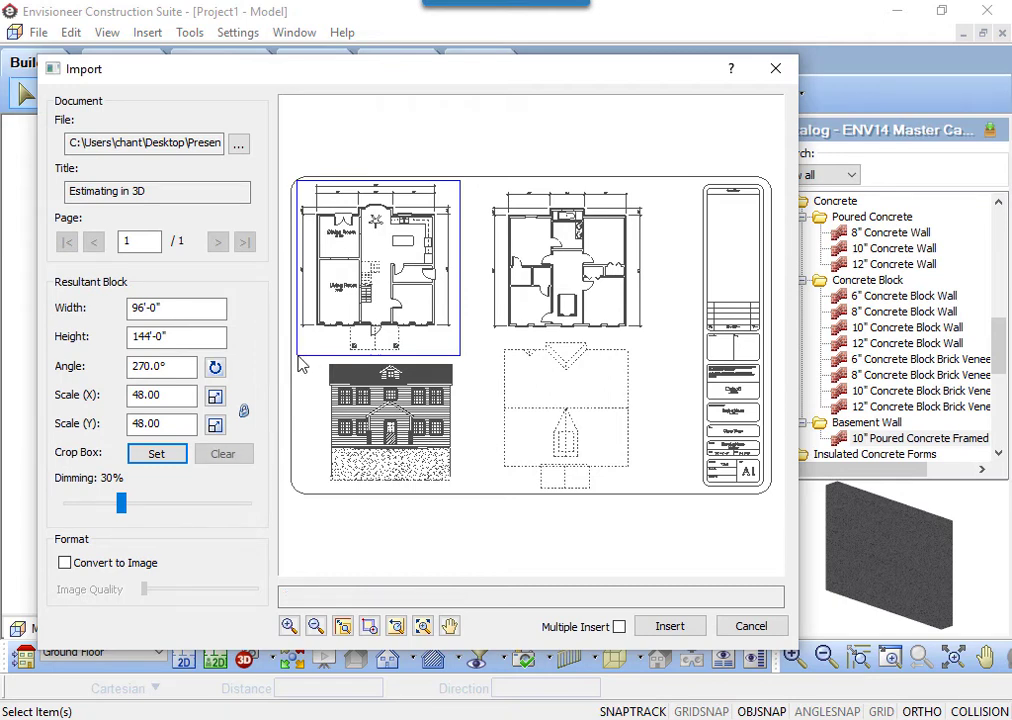
left_click(297, 355)
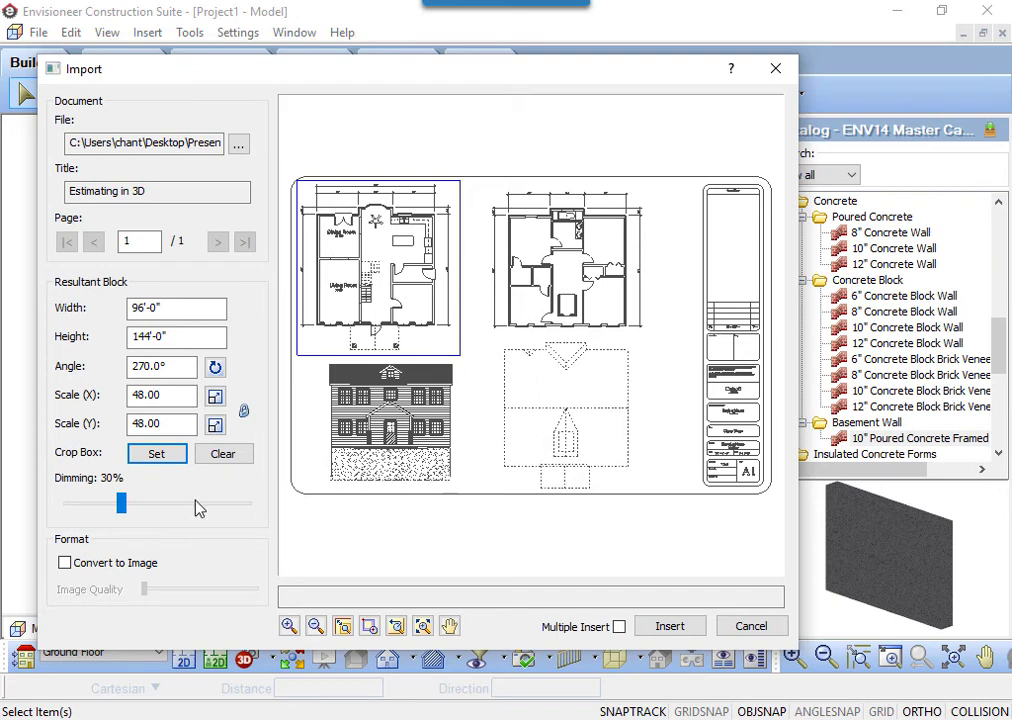
Raise the plan dimming from 30% to 50%
left_click_drag(121, 504, 150, 505)
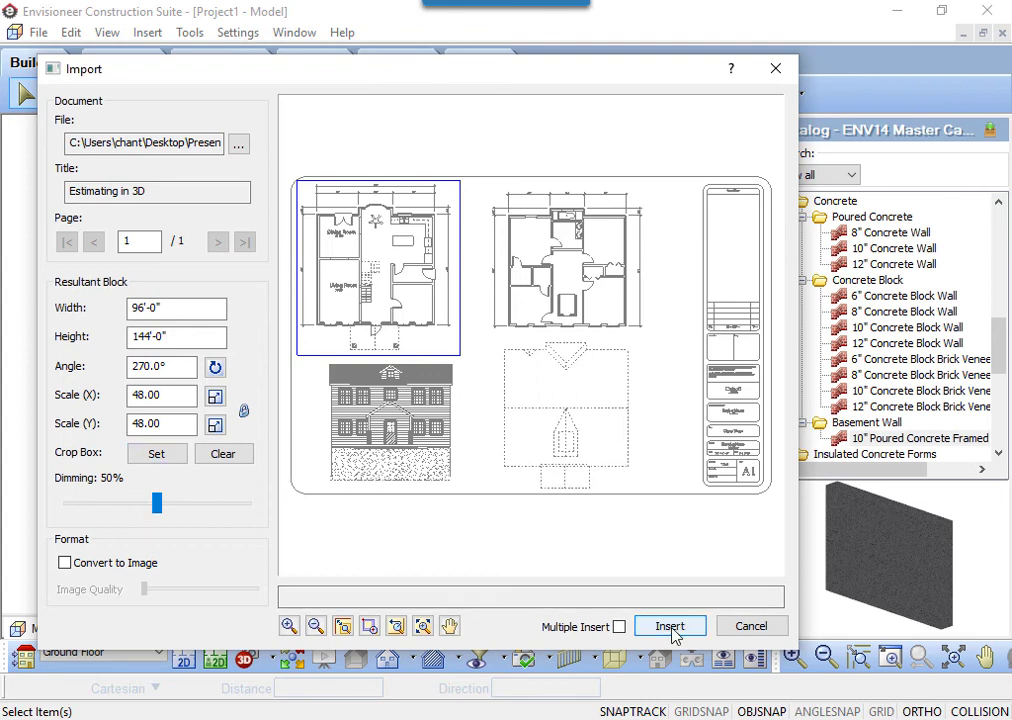
Insert the prepared plan and place it in the Ground Floor model view
left_click(669, 627)
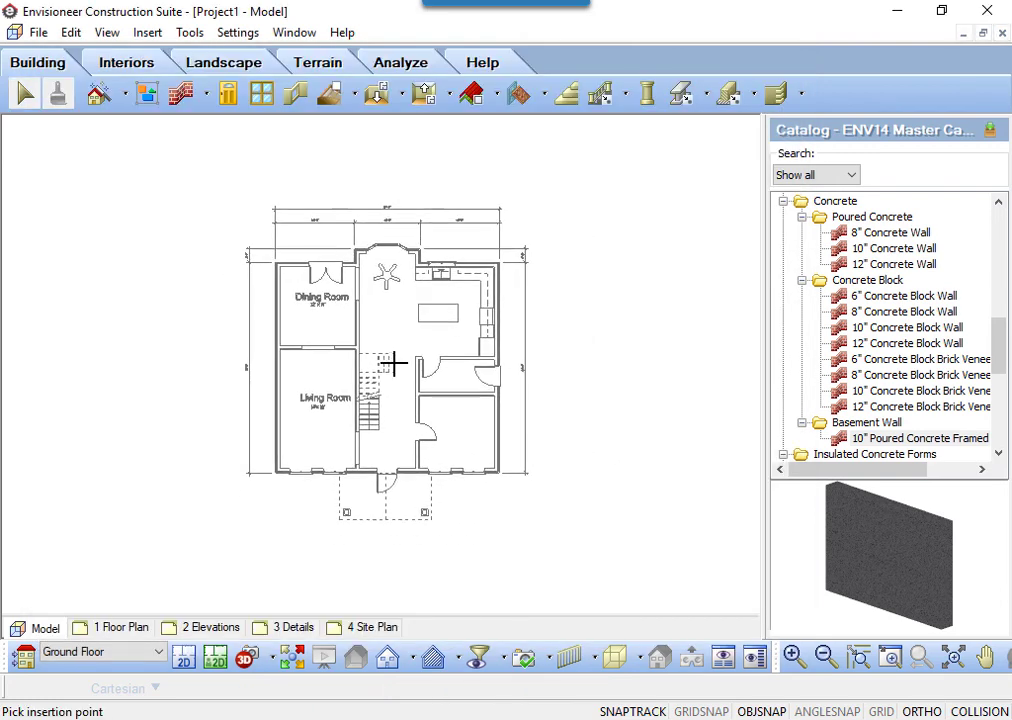
left_click(395, 361)
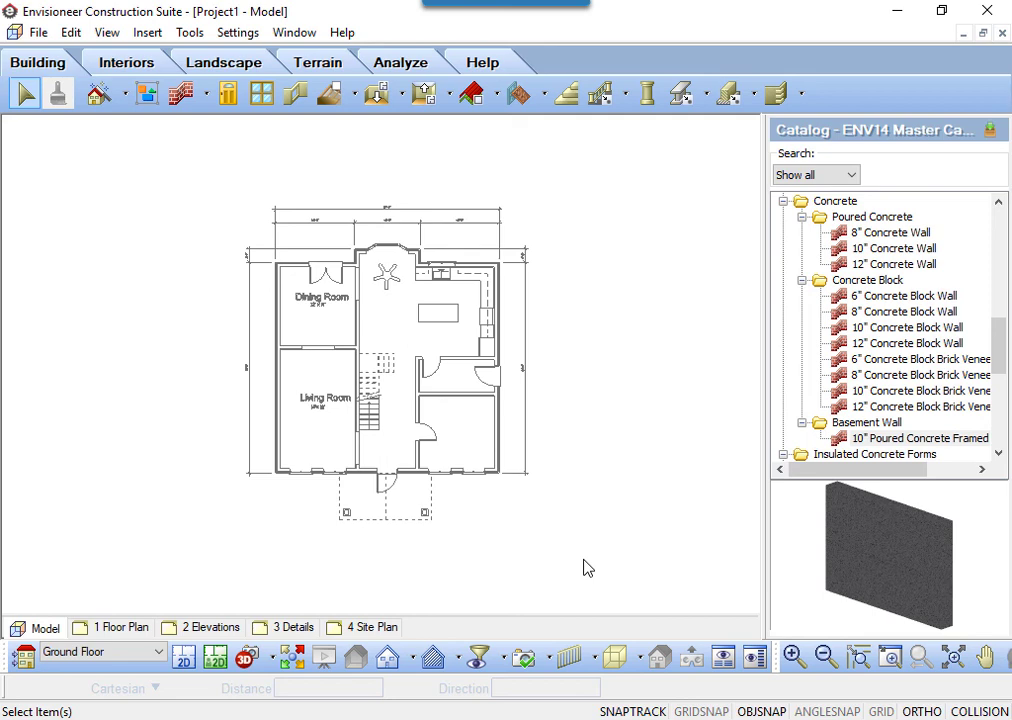